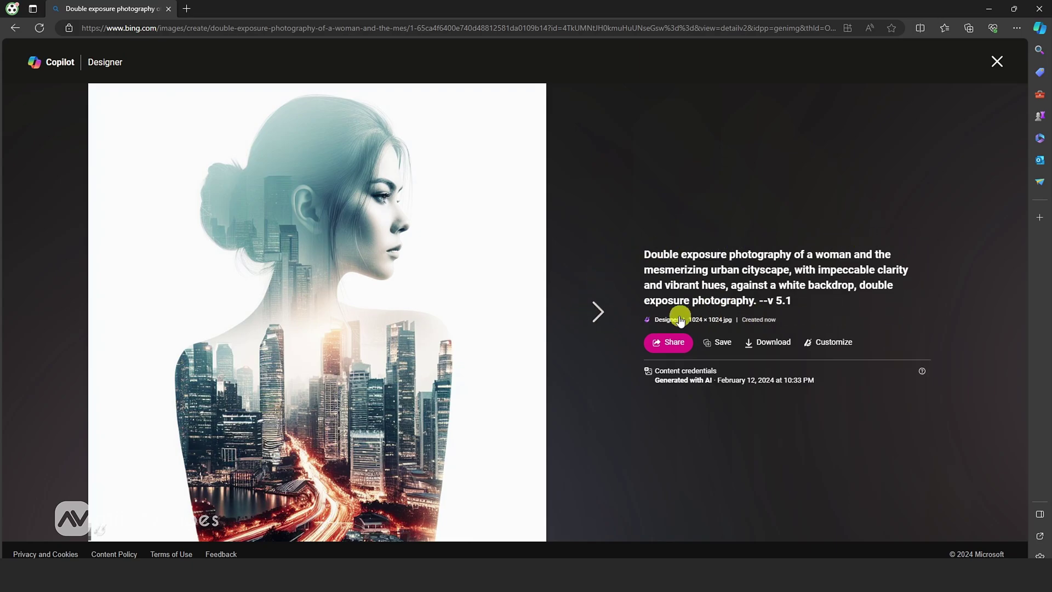
Step: Browse through the four earlier double-exposure woman-and-cityscape images
left_click(598, 312)
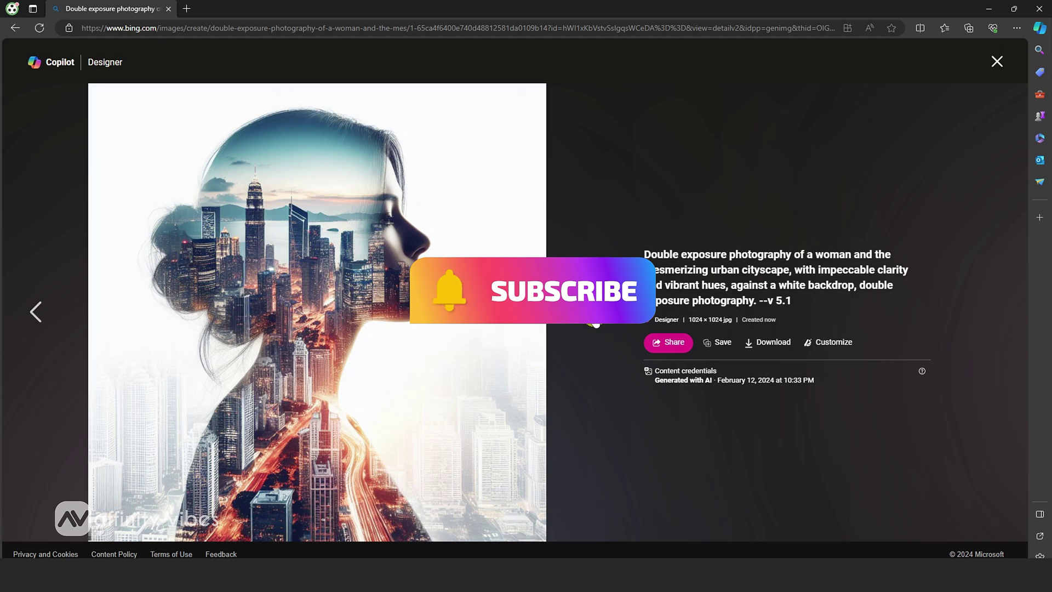
left_click(594, 317)
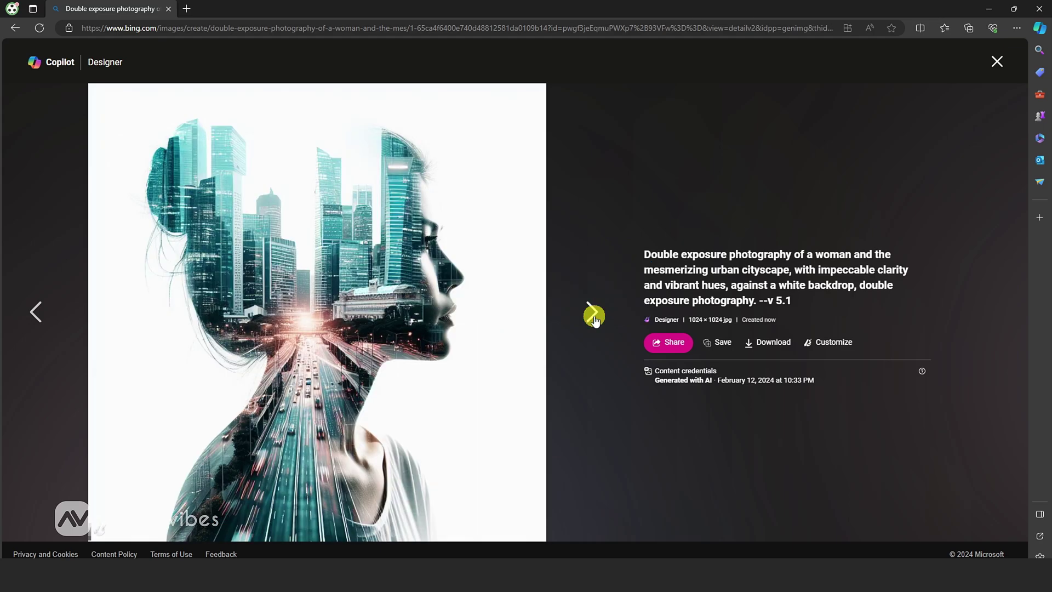
left_click(594, 317)
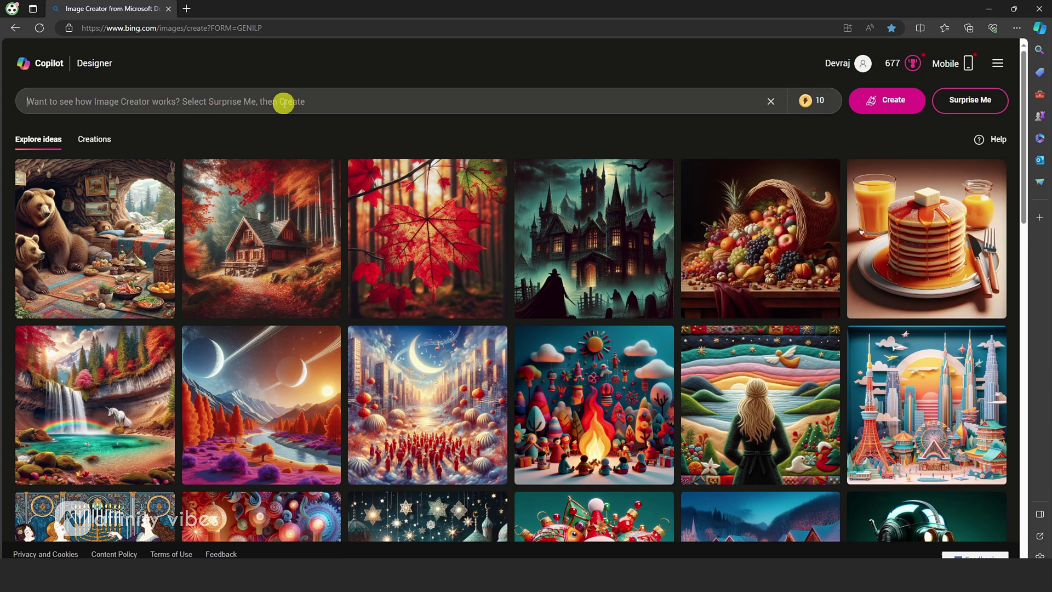
Step: Paste the woman-and-urban-cityscape double exposure prompt and create four images
type("Double exposure photography of a woman and the mesmerizing urban cityscape, with impeccable clarity and vibrant hues, against a white backdrop, double exposure photography. --v 5.1")
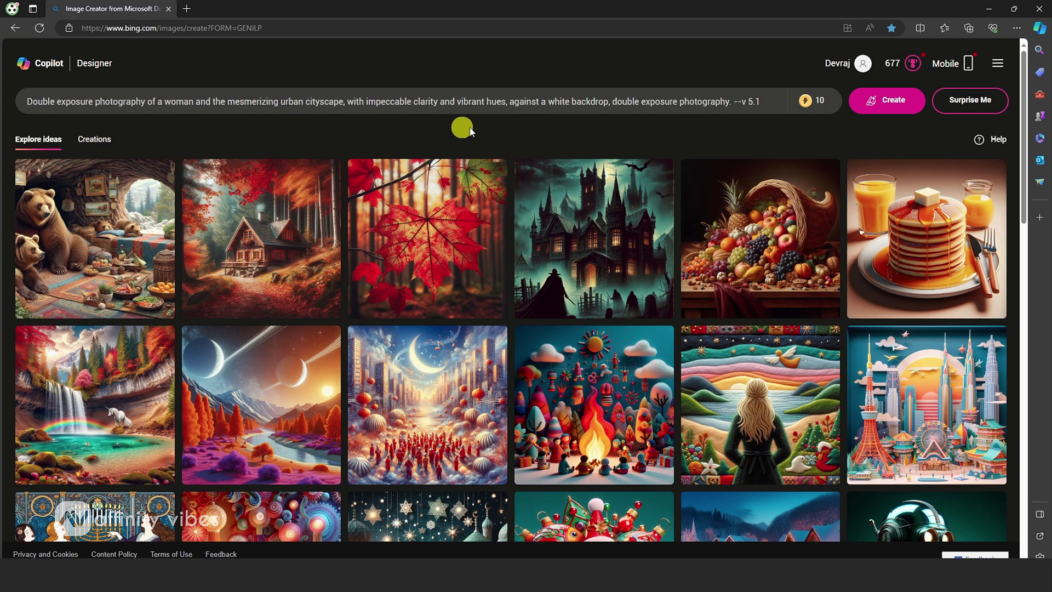
left_click(890, 104)
left_click(889, 105)
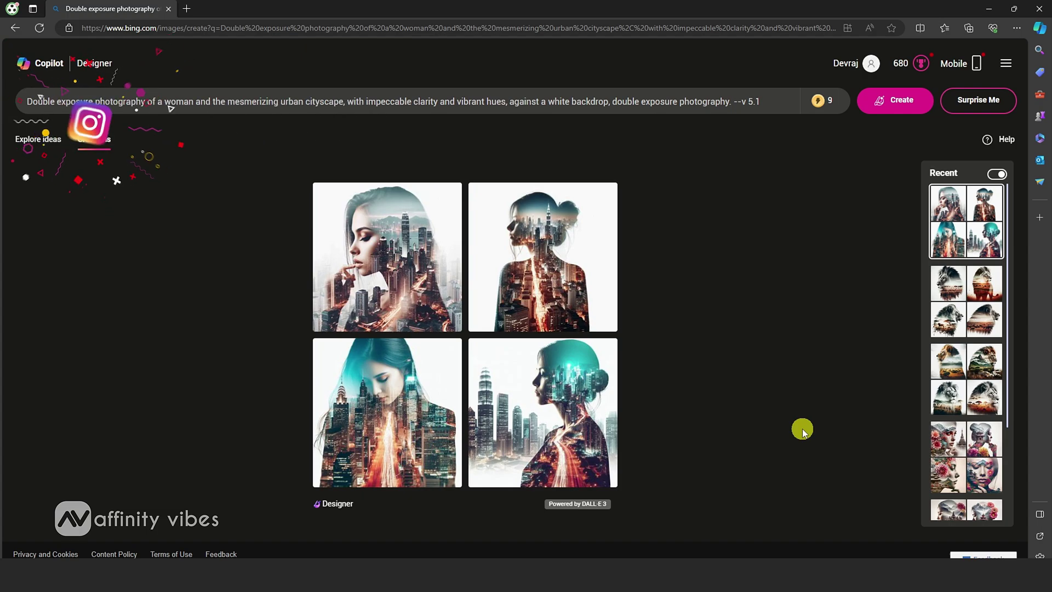
Step: View the new double-exposure images one by one full size, then return to the grid
left_click(387, 238)
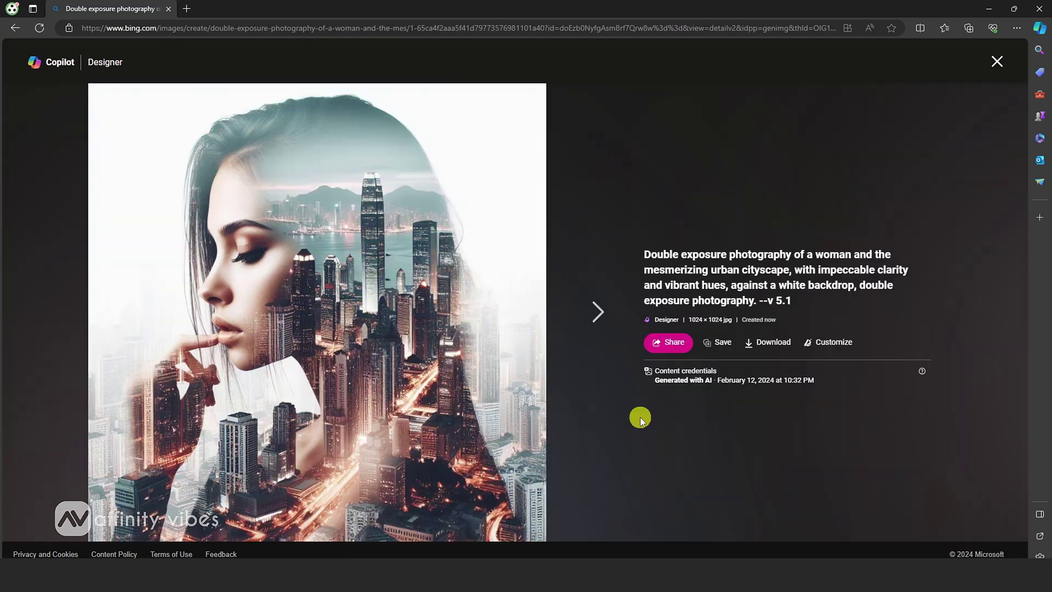
left_click(598, 312)
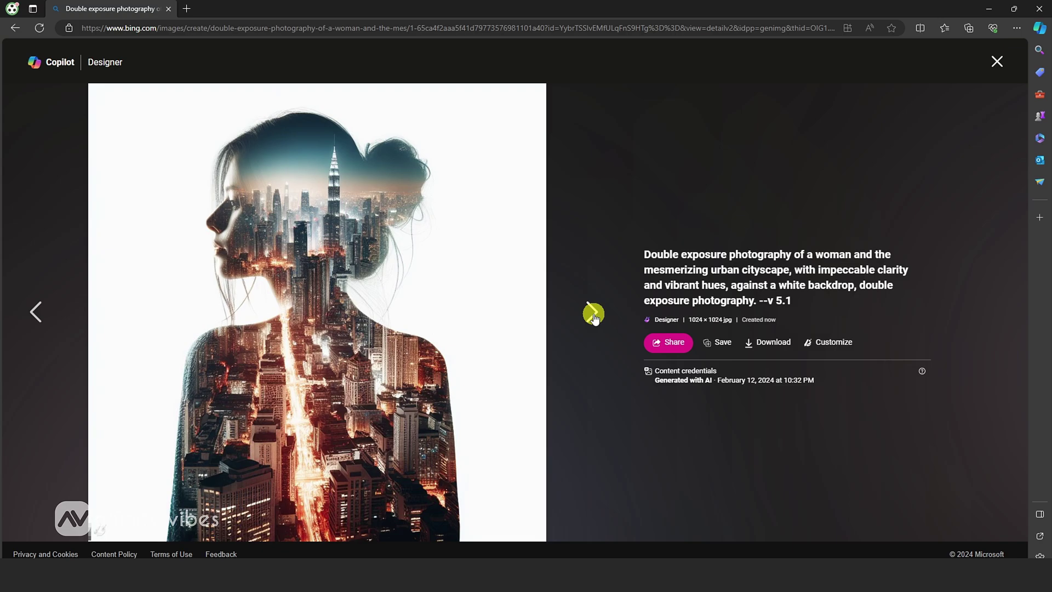
left_click(593, 314)
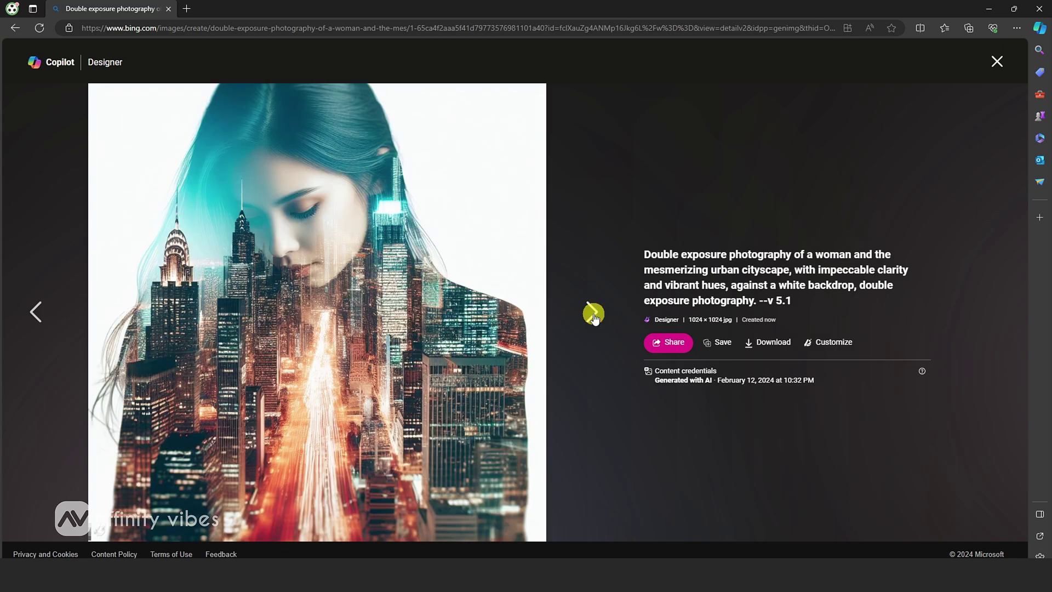
left_click(594, 315)
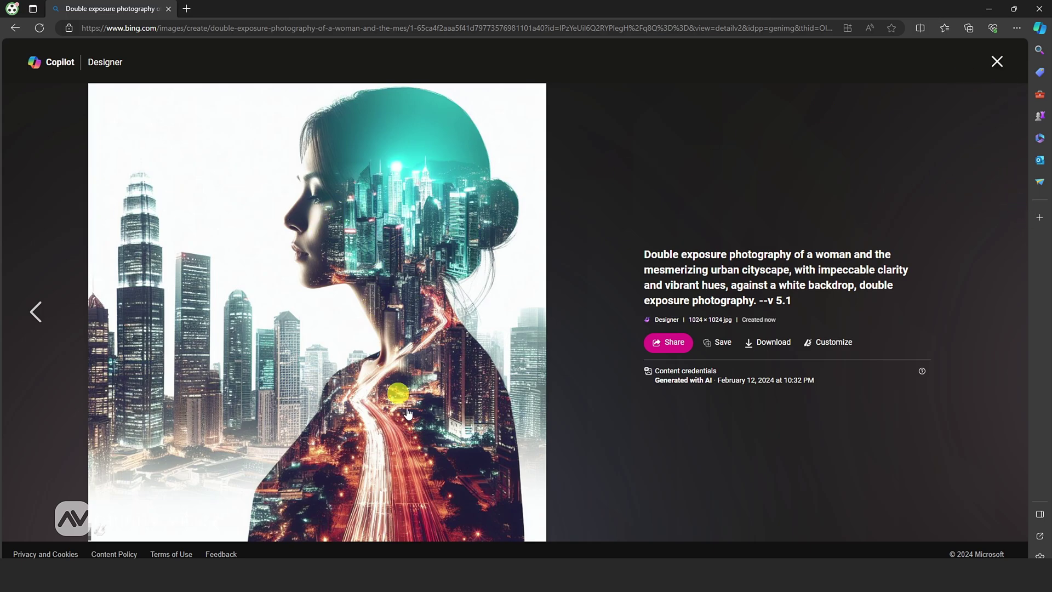
left_click(997, 62)
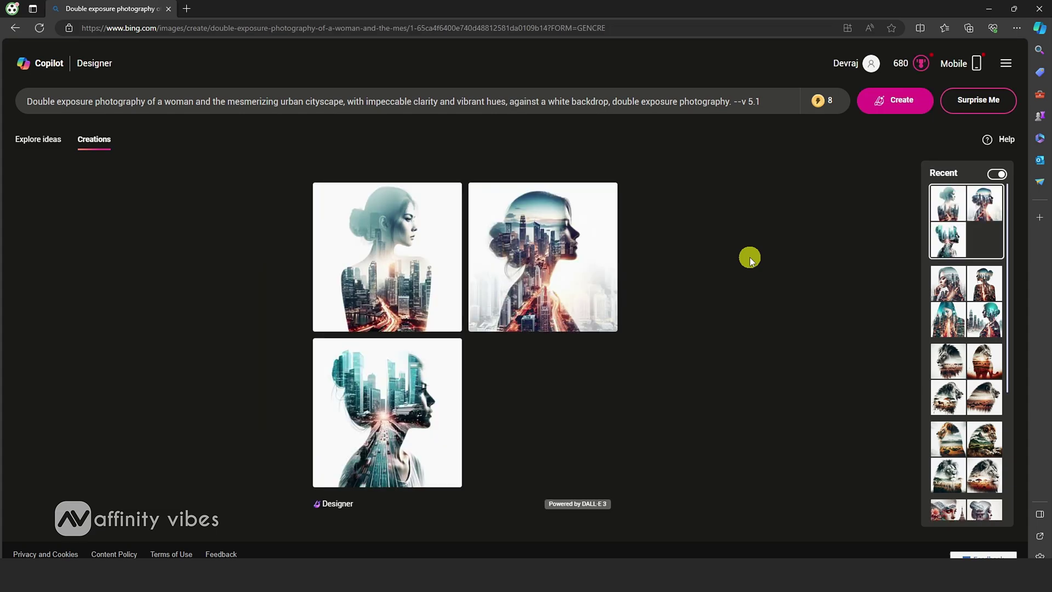
mouse_move(387, 256)
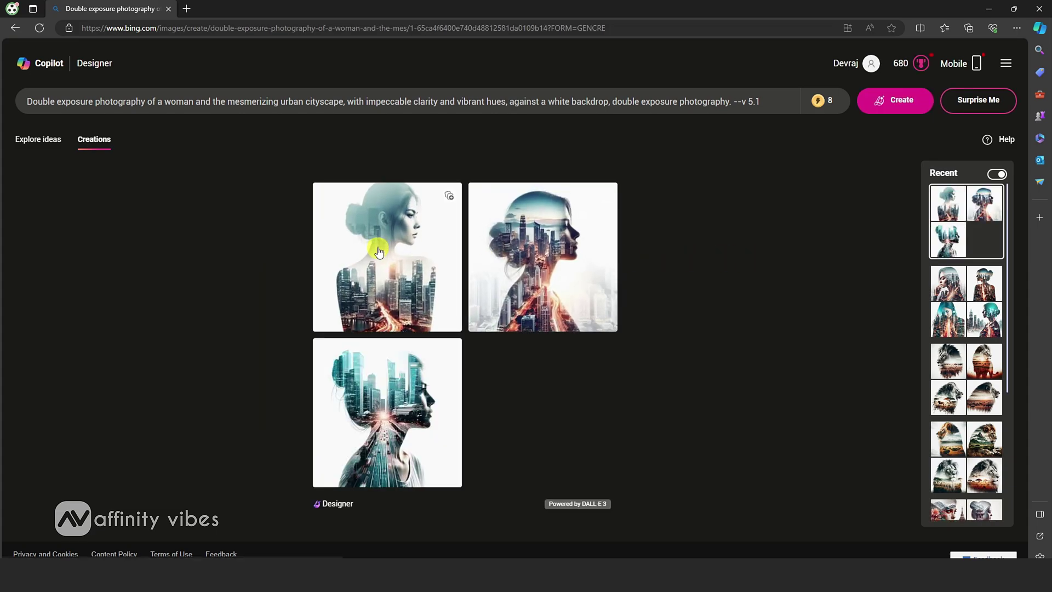
Step: Open the top-left double-exposure image full size and advance to the third image
left_click(374, 282)
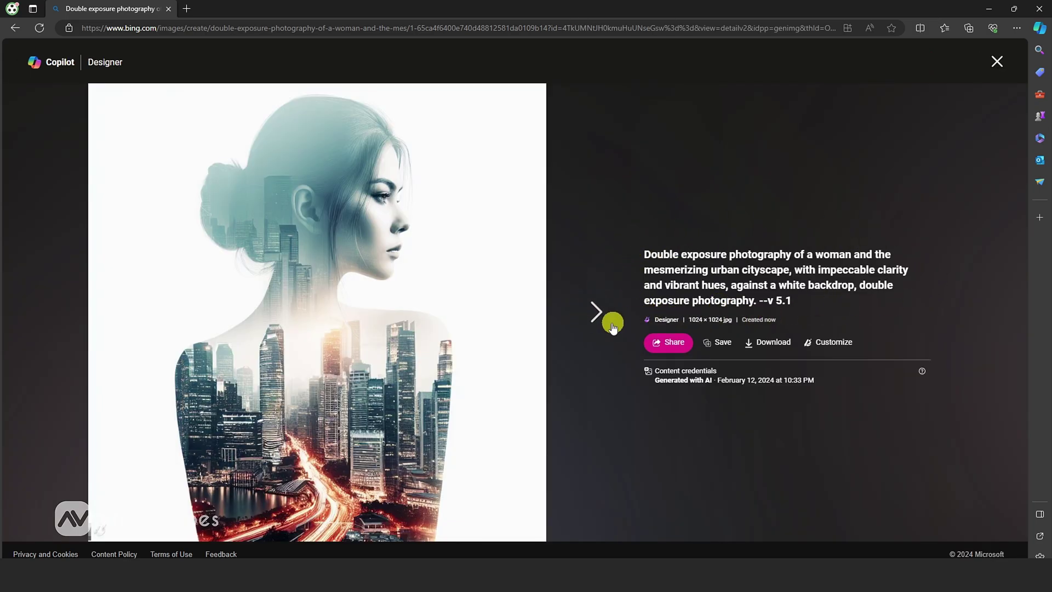
left_click(595, 316)
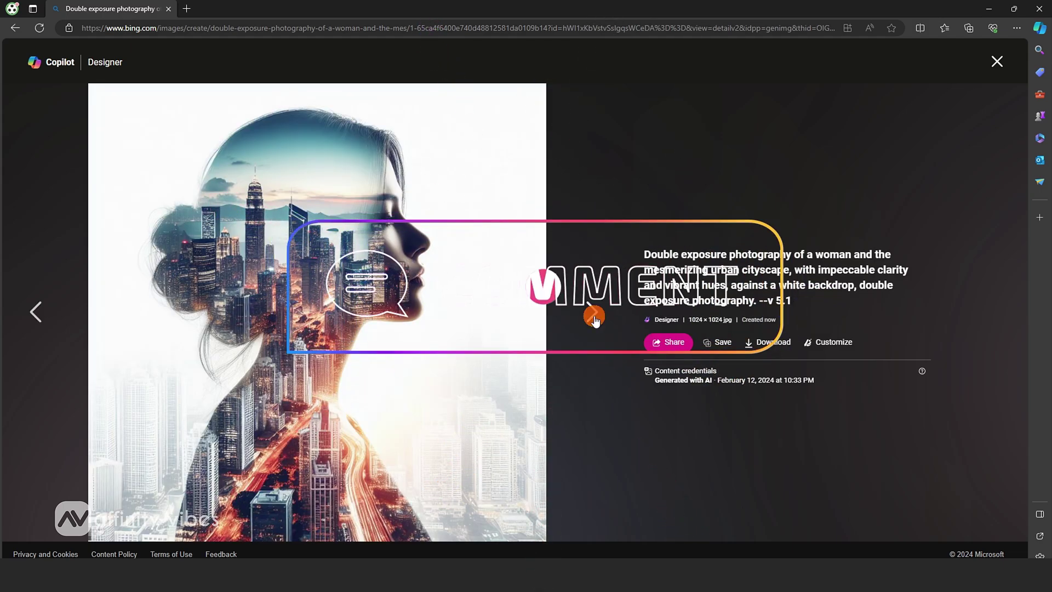
left_click(594, 317)
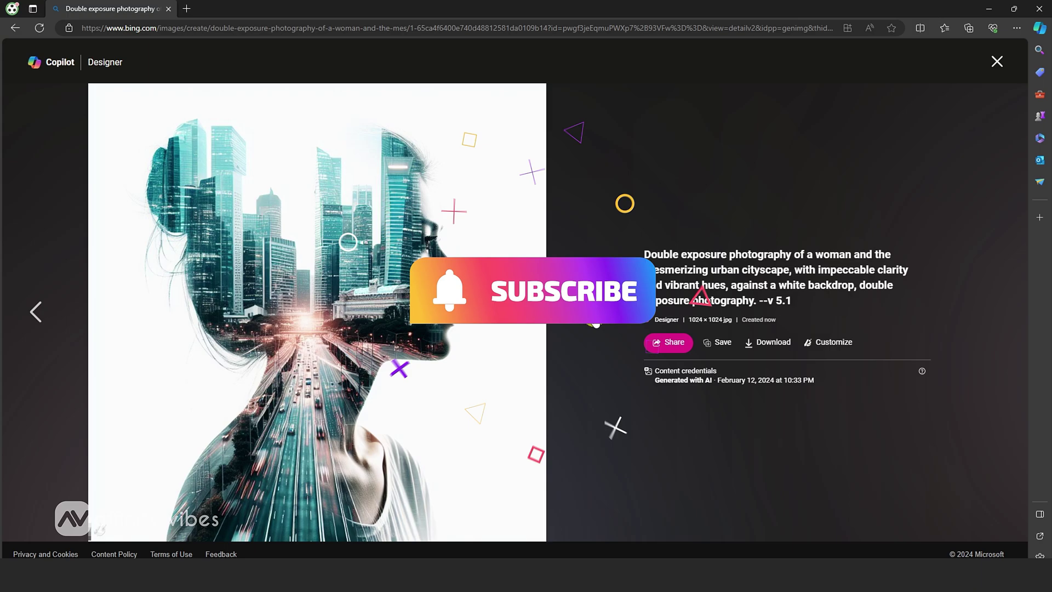